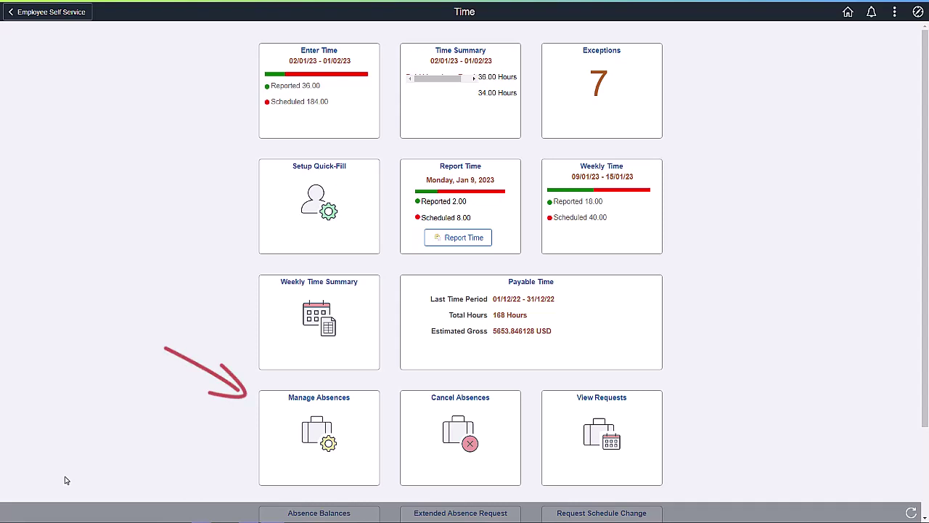
Open Manage Absences, view the list of all absence requests and return to the Manage Absences page
{"action": "left_click", "coordinate": [287, 427]}
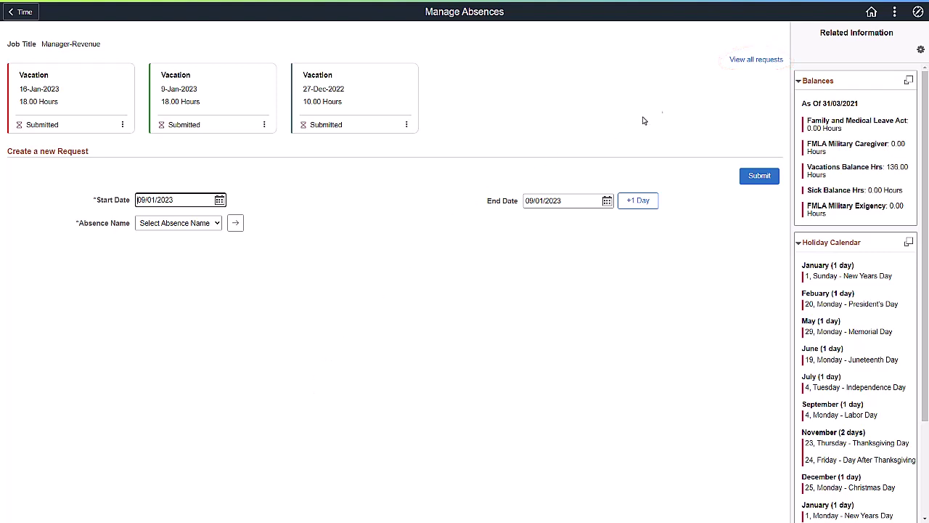
{"action": "left_click", "coordinate": [738, 60]}
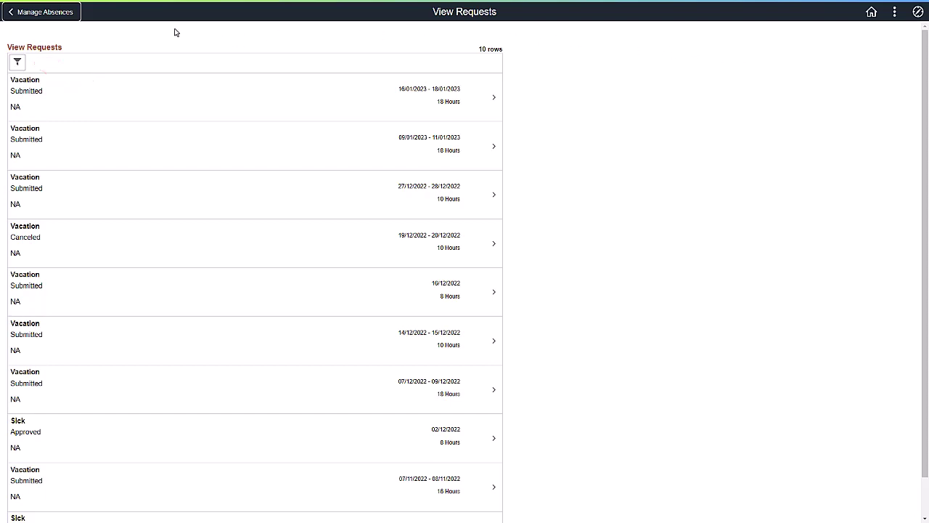
{"action": "left_click", "coordinate": [61, 13]}
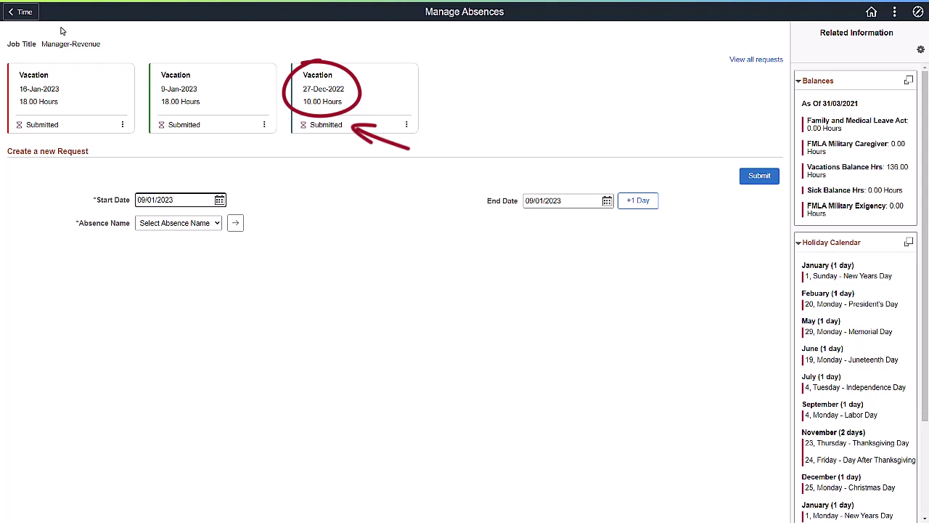
View the details of the submitted vacation request starting 16-Jan-2023 and close them
{"action": "left_click", "coordinate": [122, 123]}
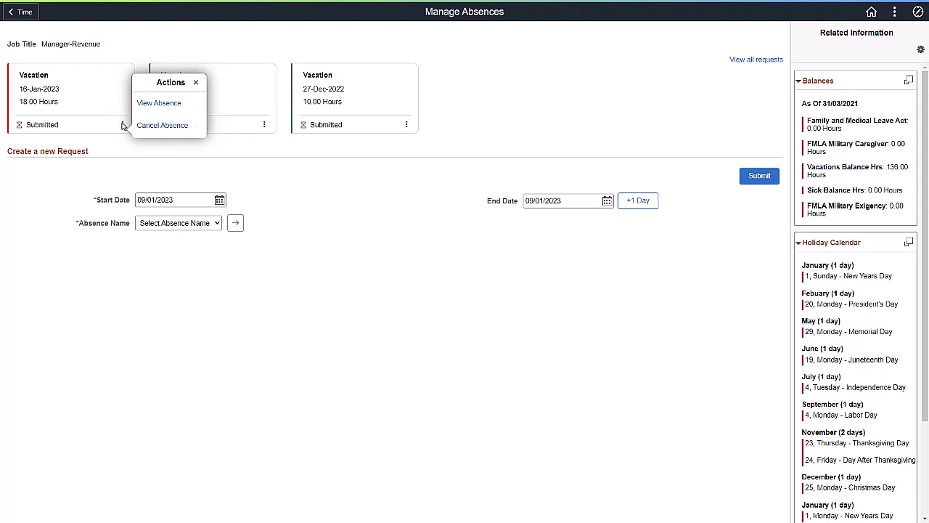
{"action": "left_click", "coordinate": [151, 106]}
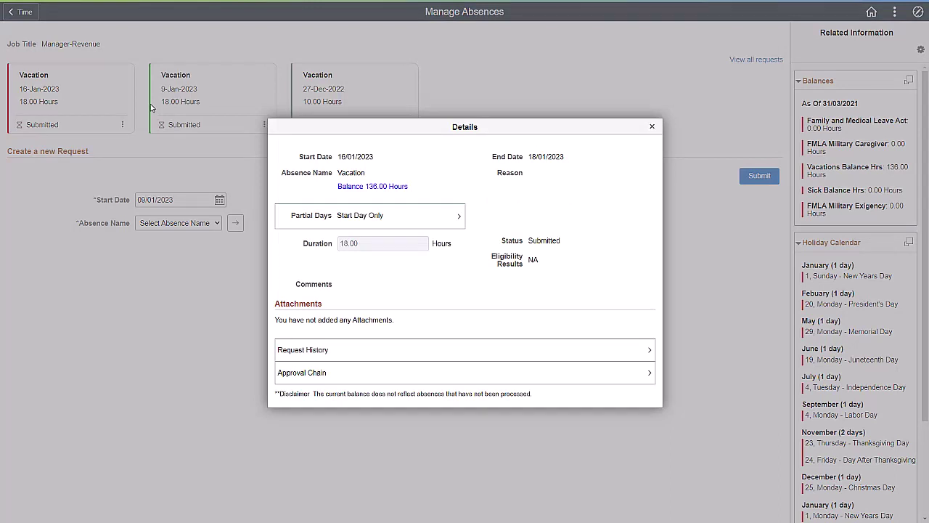
{"action": "left_click", "coordinate": [651, 127]}
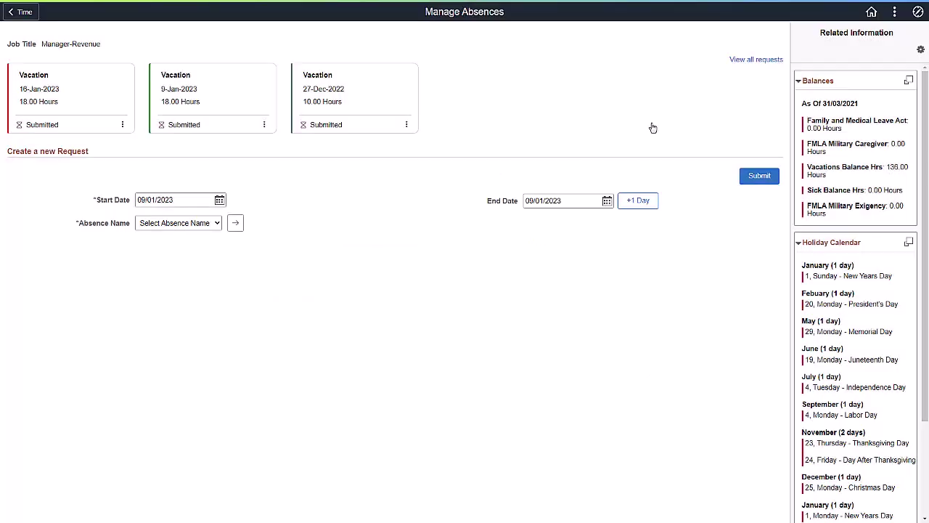
Open the cancellation form for the vacation request of 27-Dec-2022 and close it without cancelling the absence
{"action": "left_click", "coordinate": [406, 124]}
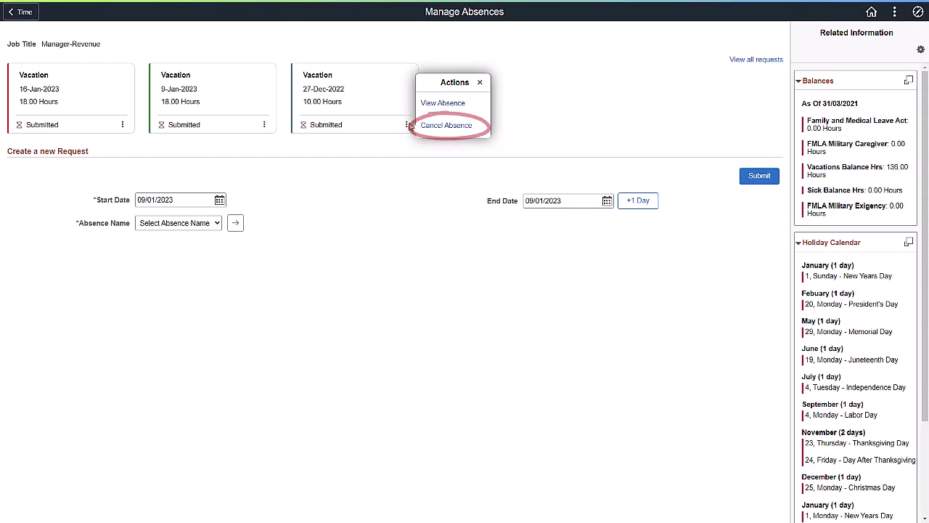
{"action": "left_click", "coordinate": [425, 125]}
{"action": "left_click", "coordinate": [652, 108]}
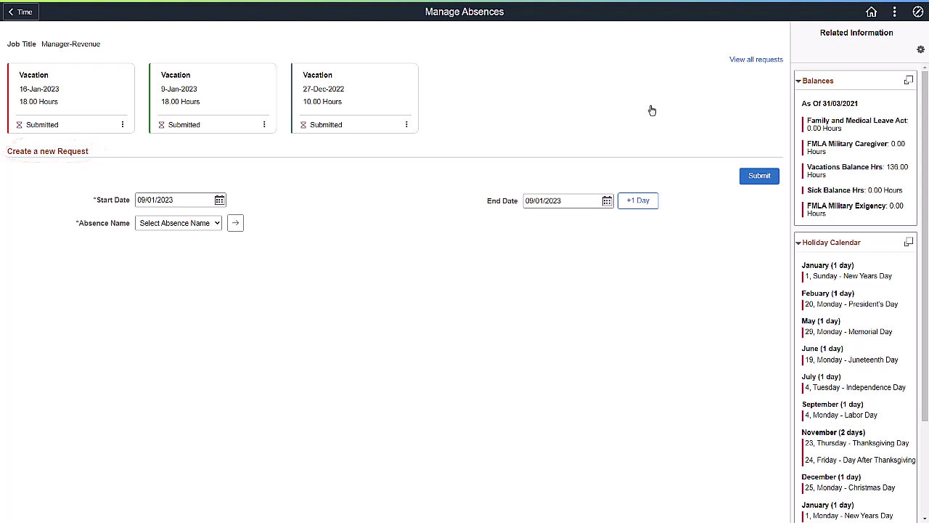
Set the new absence request to run from 23/01/2023 to 25/01/2023 with Vacation as the absence name
{"action": "left_click", "coordinate": [219, 200]}
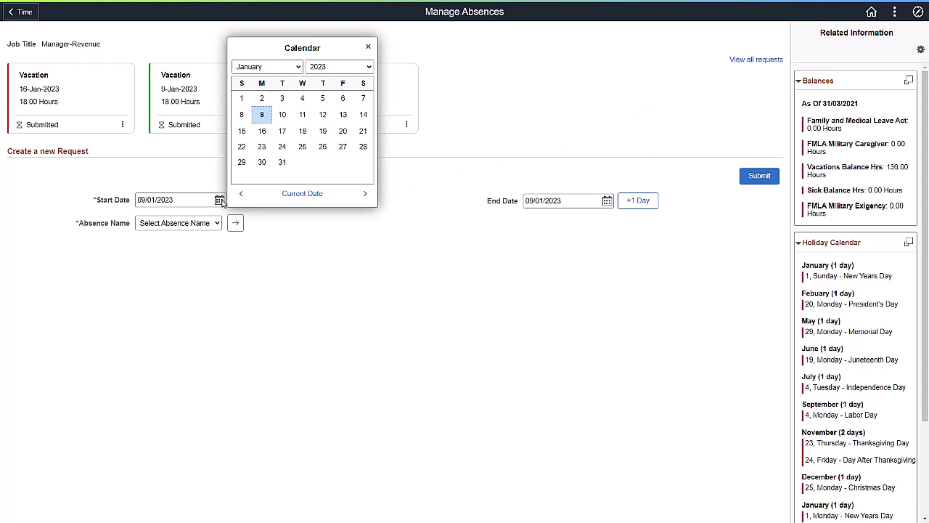
{"action": "left_click", "coordinate": [261, 147]}
{"action": "left_click", "coordinate": [607, 201]}
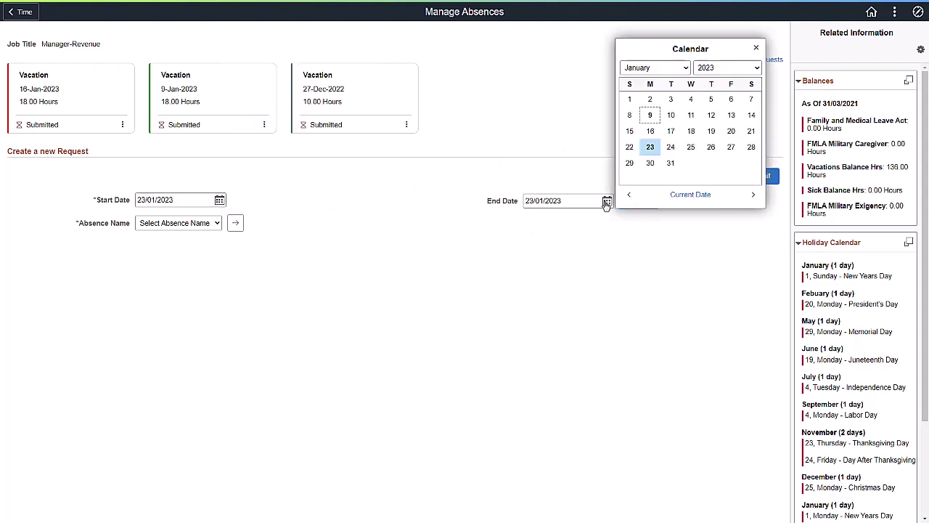
{"action": "left_click", "coordinate": [671, 161]}
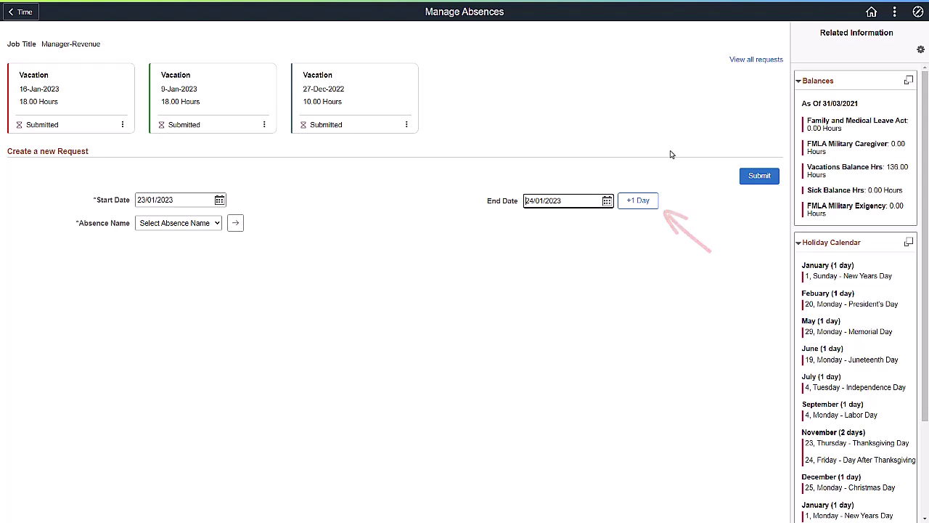
{"action": "left_click", "coordinate": [644, 201]}
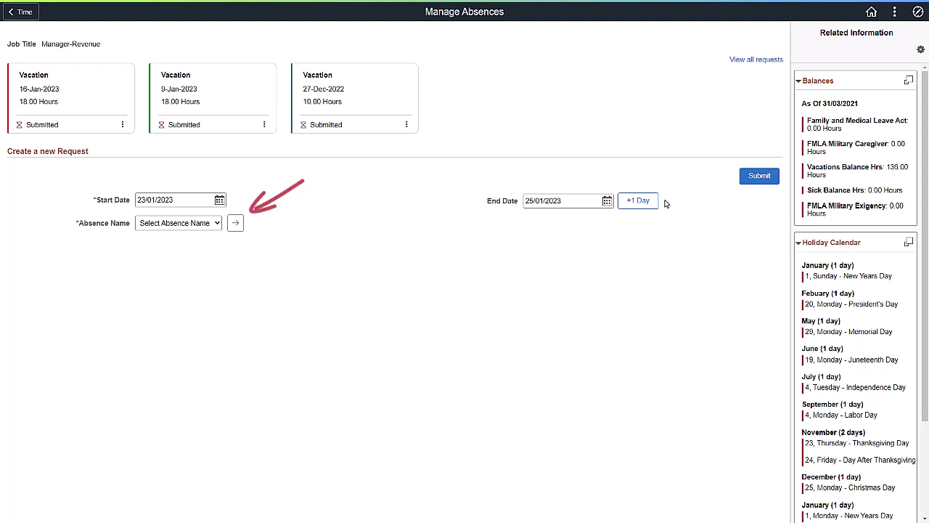
{"action": "left_click", "coordinate": [207, 224]}
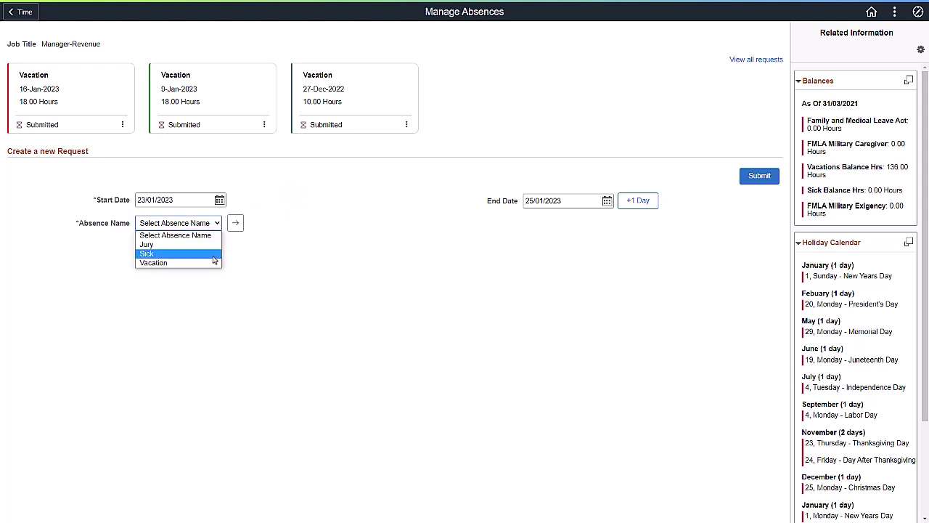
{"action": "left_click", "coordinate": [212, 262]}
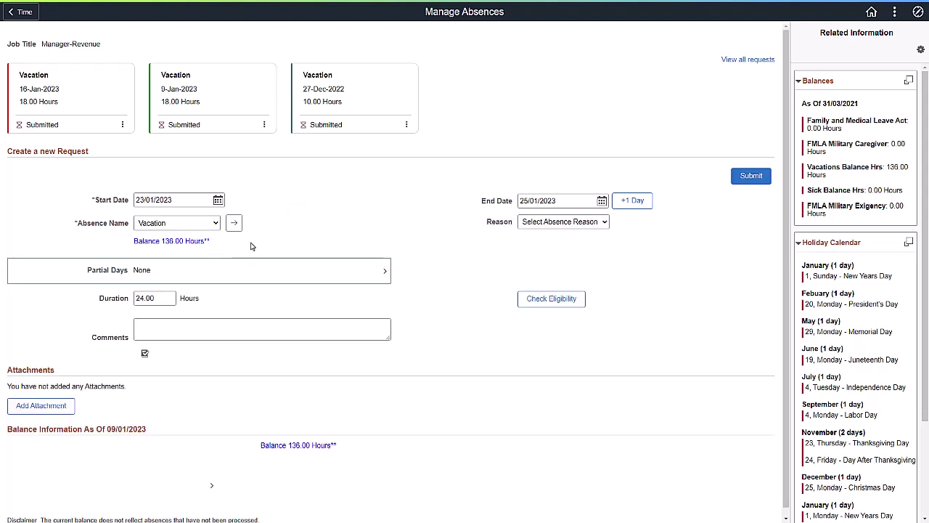
Set the request's partial days to Start Day Only with a duration of 2 hours, and submit the absence request
{"action": "left_click", "coordinate": [298, 270]}
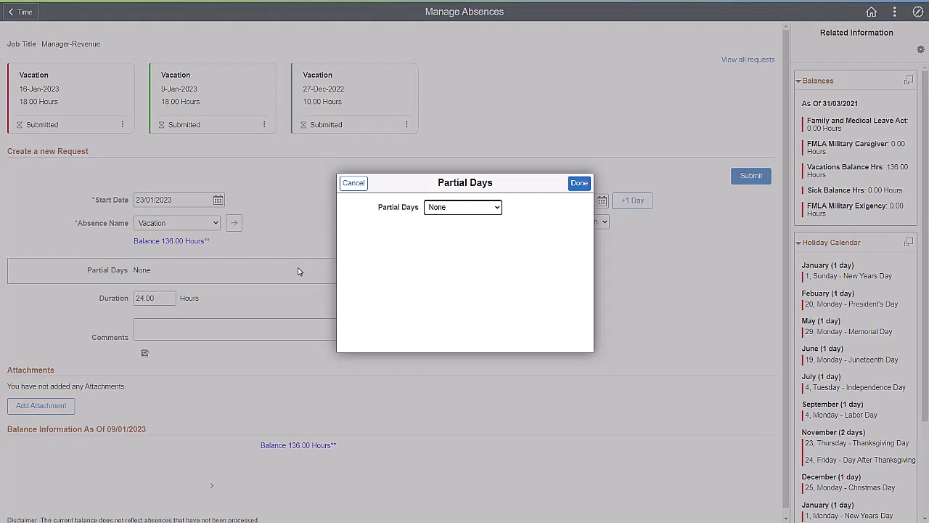
{"action": "left_click", "coordinate": [487, 209]}
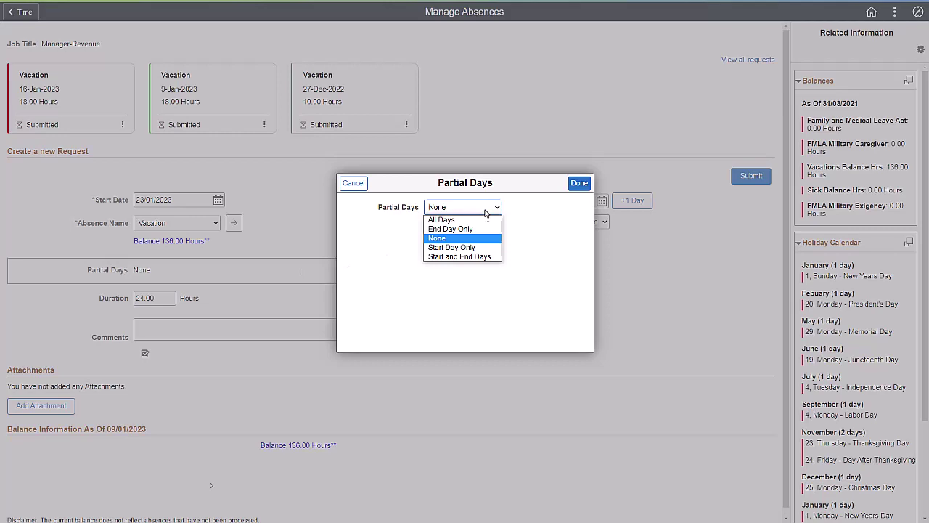
{"action": "left_click", "coordinate": [489, 247]}
{"action": "left_click", "coordinate": [469, 245]}
{"action": "key", "text": "Tab"}
{"action": "type", "text": "2"}
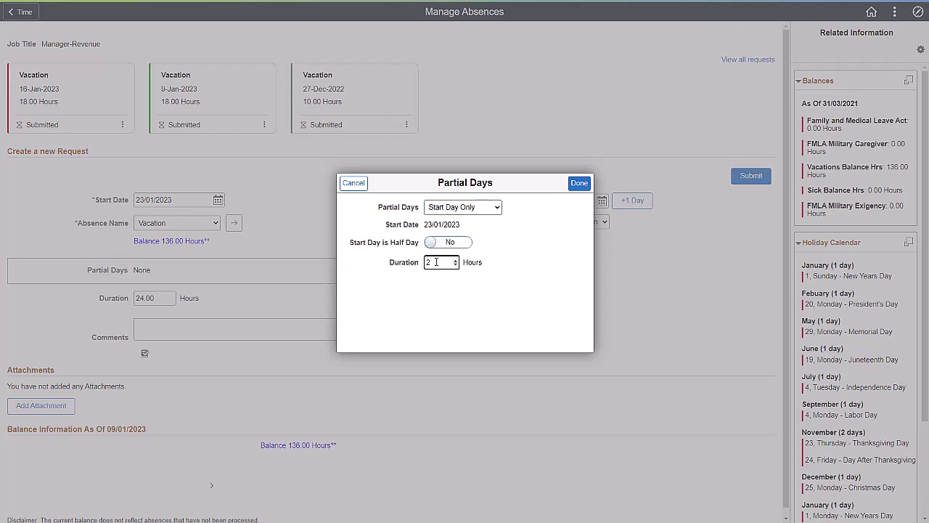
{"action": "left_click", "coordinate": [580, 183]}
{"action": "left_click", "coordinate": [735, 181]}
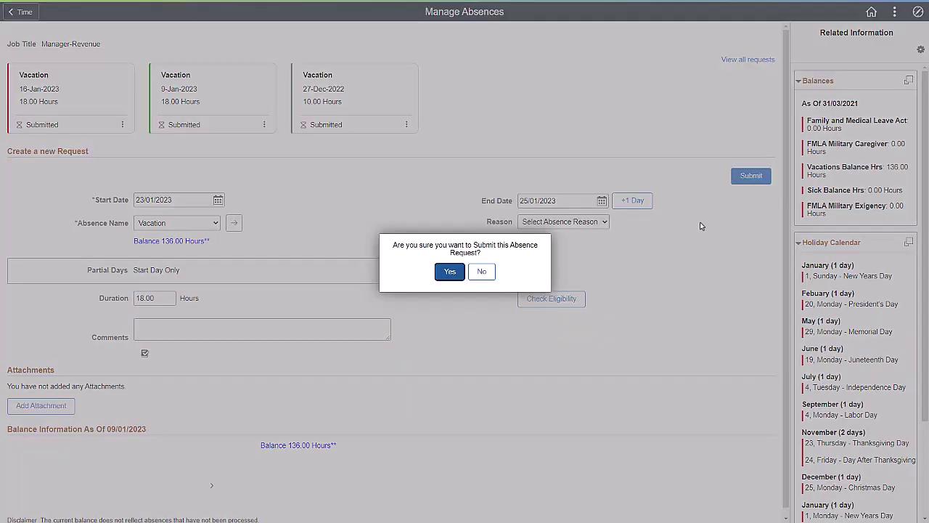
{"action": "left_click", "coordinate": [443, 272]}
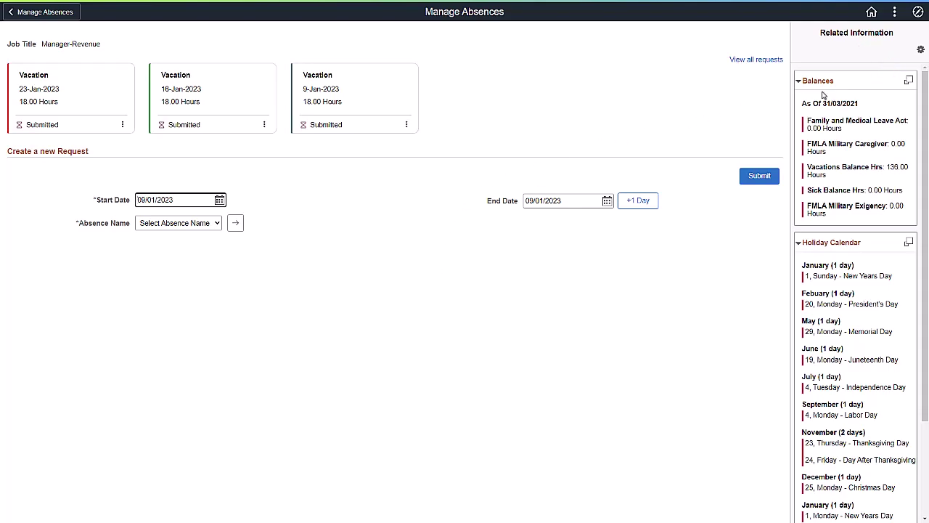
Examine the absence balances, including the details for Vacations Balance Hrs and Sick Balance Hrs and the forecast balance section
{"action": "left_click", "coordinate": [908, 81]}
{"action": "left_click", "coordinate": [471, 153]}
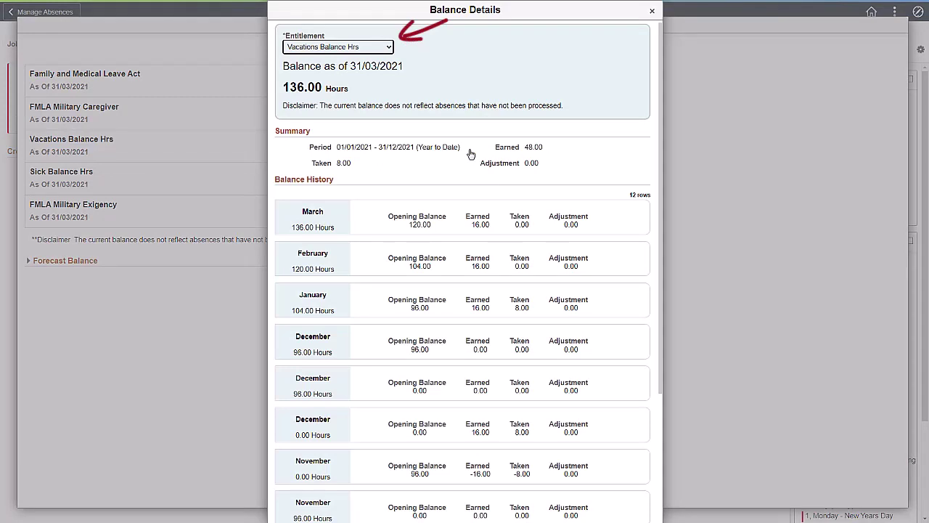
{"action": "left_click", "coordinate": [392, 50]}
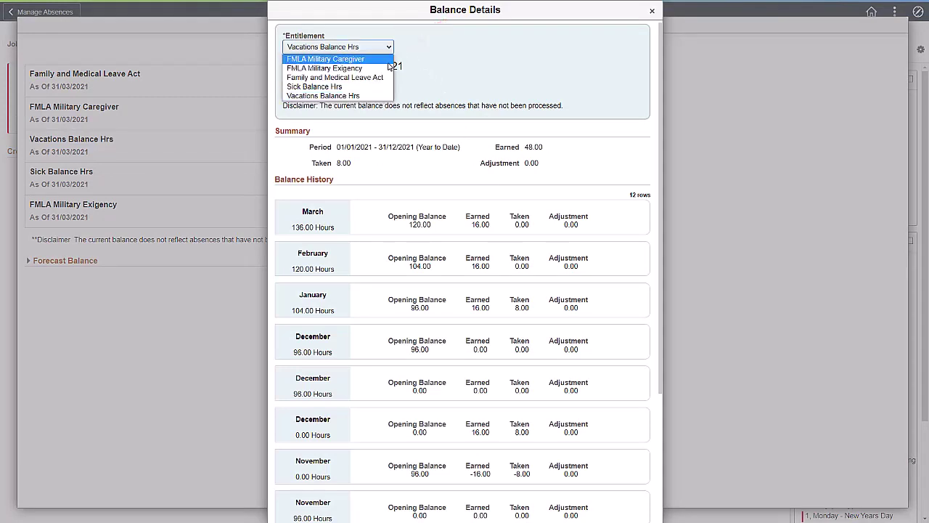
{"action": "left_click", "coordinate": [389, 87]}
{"action": "left_click", "coordinate": [652, 10]}
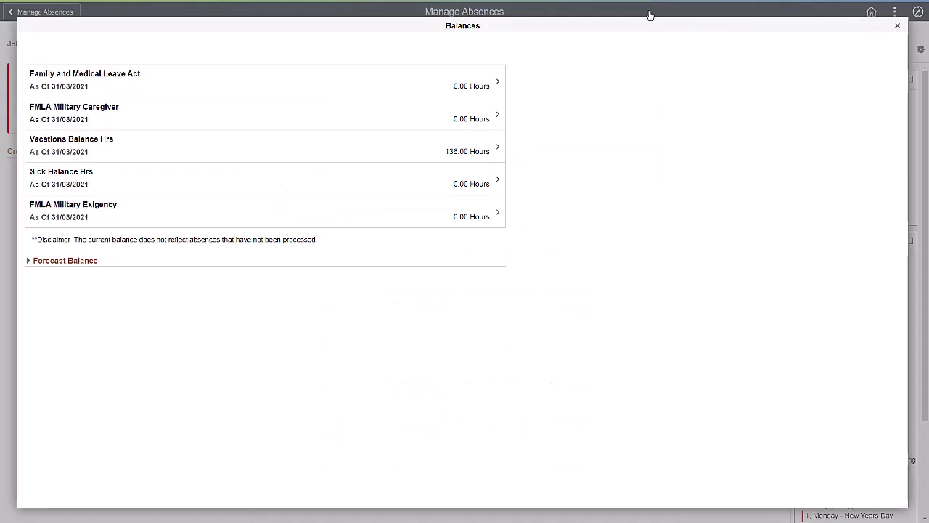
{"action": "left_click", "coordinate": [28, 261]}
{"action": "left_click", "coordinate": [897, 26]}
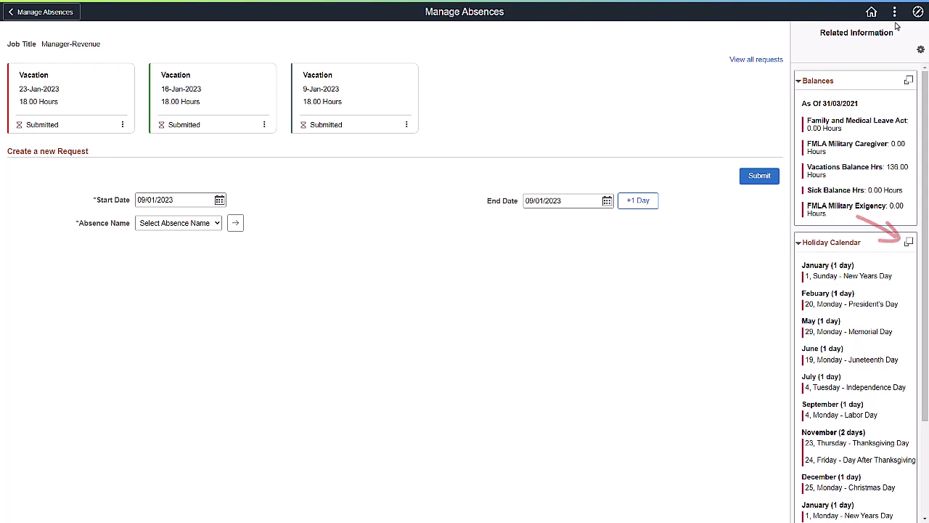
Search the holiday calendar from 09/01/2023 to 31/12/2024, review the listed holidays and close the calendar
{"action": "left_click", "coordinate": [908, 242]}
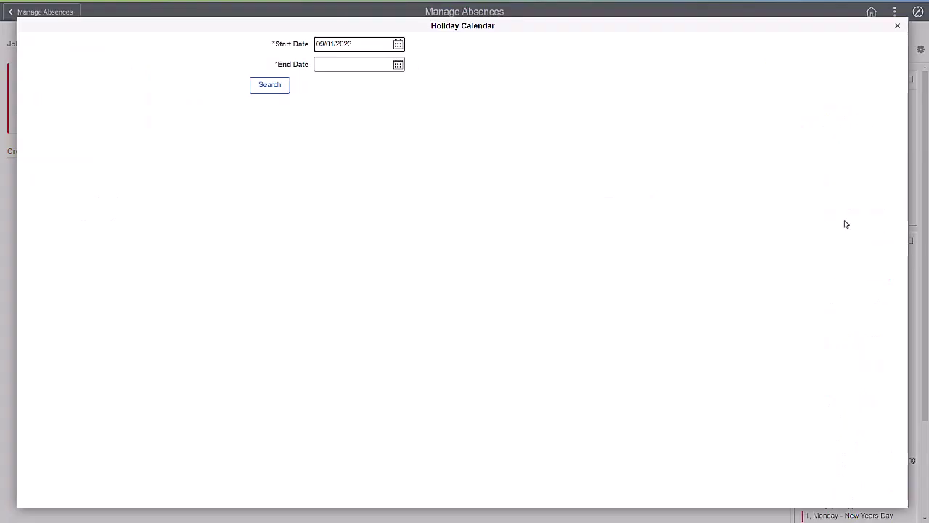
{"action": "left_click", "coordinate": [398, 64]}
{"action": "left_click", "coordinate": [543, 63]}
{"action": "scroll", "coordinate": [545, 174], "scroll_direction": "down", "scroll_amount": 3}
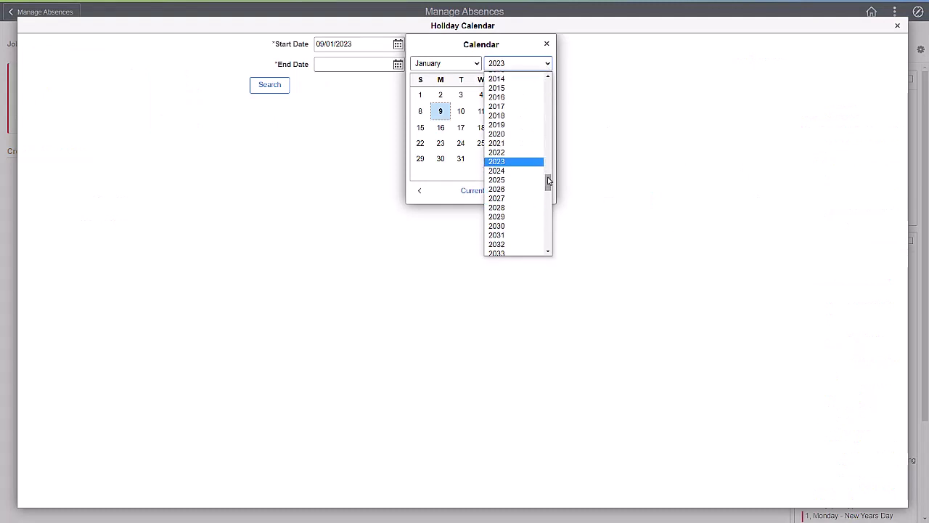
{"action": "left_click", "coordinate": [541, 161]}
{"action": "left_click", "coordinate": [472, 67]}
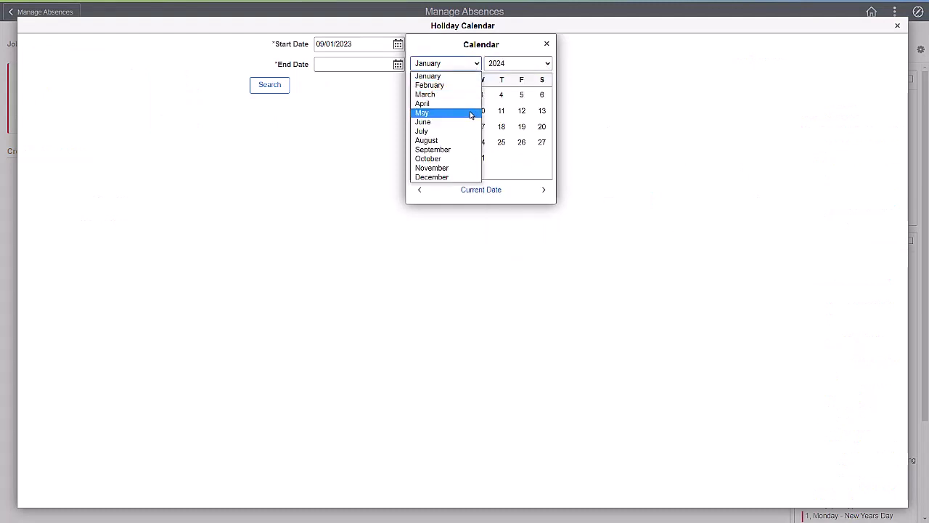
{"action": "left_click", "coordinate": [465, 176]}
{"action": "left_click", "coordinate": [460, 158]}
{"action": "left_click", "coordinate": [268, 87]}
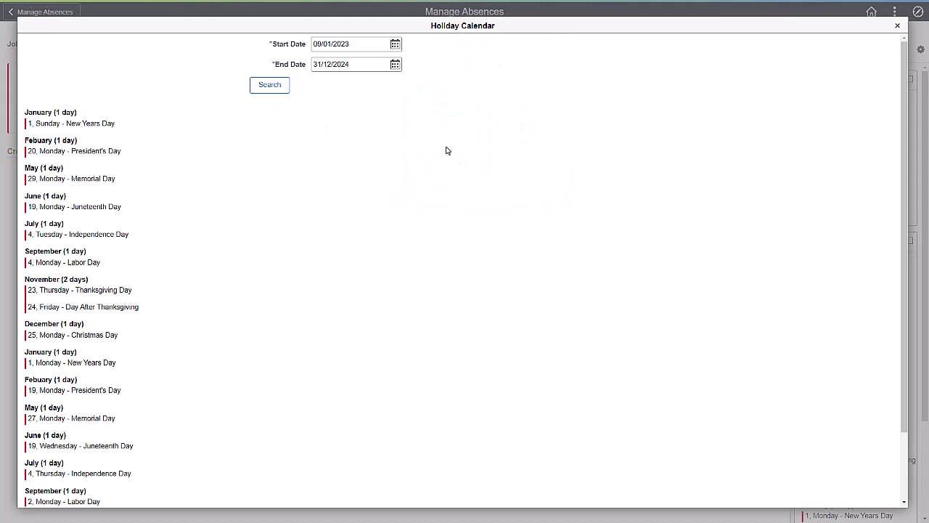
{"action": "scroll", "coordinate": [902, 209], "scroll_direction": "down", "scroll_amount": 1}
{"action": "scroll", "coordinate": [902, 209], "scroll_direction": "down", "scroll_amount": 1}
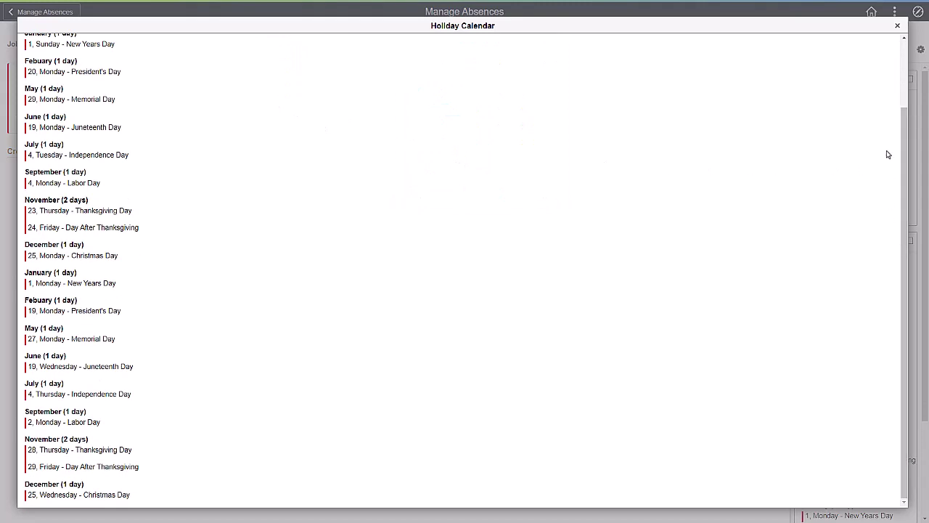
{"action": "left_click", "coordinate": [897, 26]}
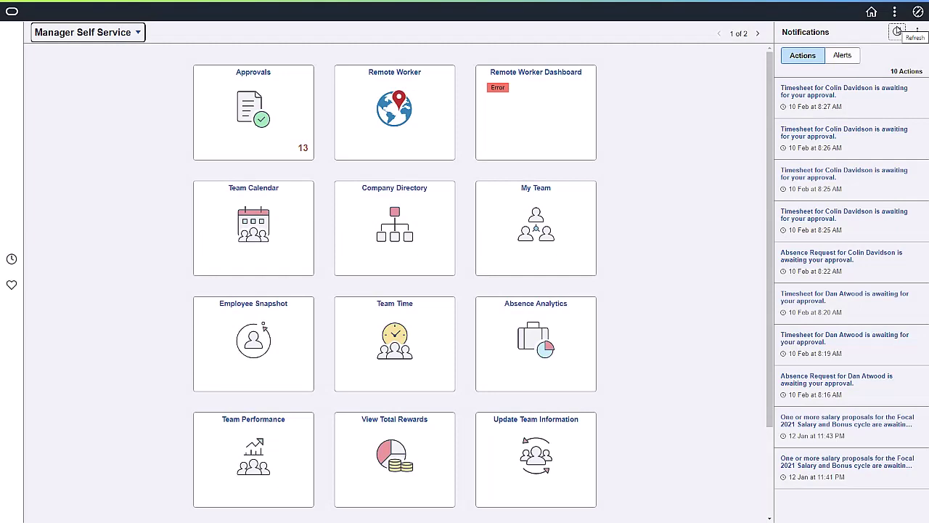
In Team Time, open Manage Absences for the Revenue Management financial analyst located at Corporation Headquarters
{"action": "left_click", "coordinate": [897, 31]}
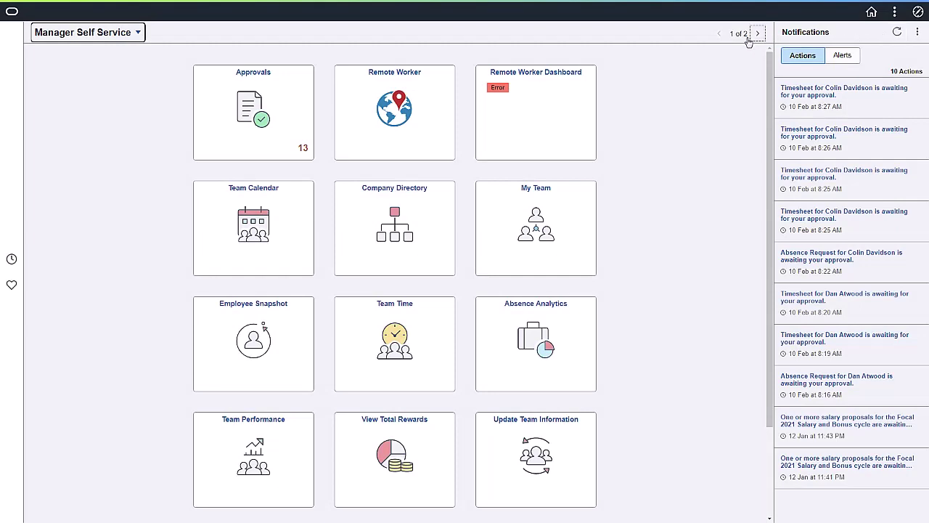
{"action": "left_click", "coordinate": [436, 309]}
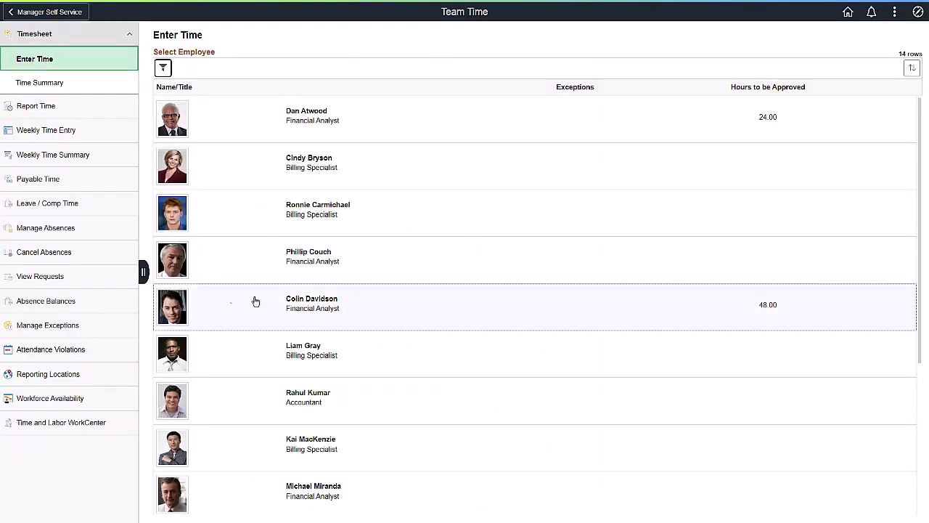
{"action": "left_click", "coordinate": [137, 231]}
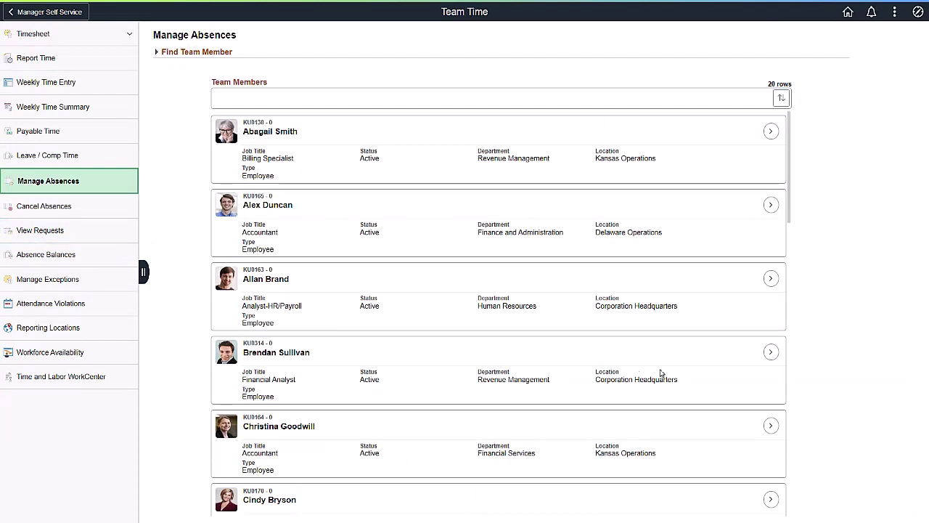
{"action": "left_click", "coordinate": [770, 355]}
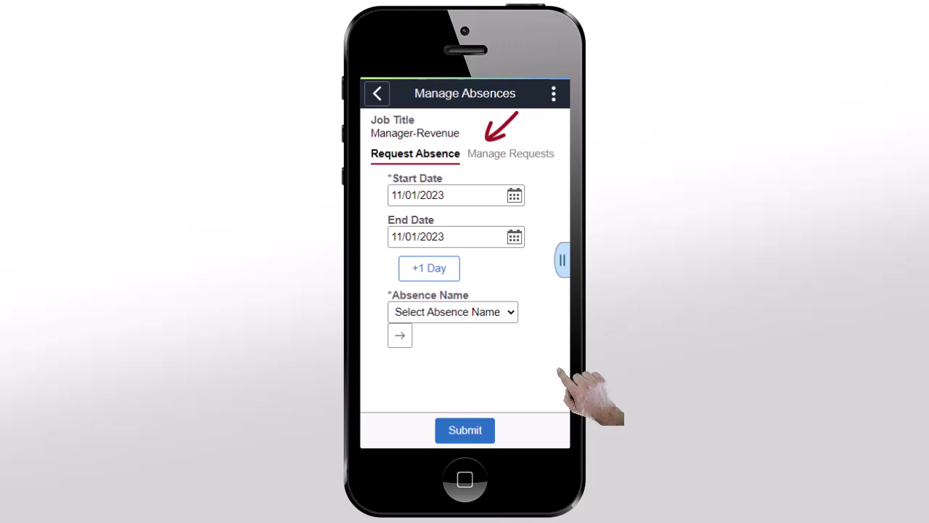
On the mobile Manage Absences page, view all absence requests, return and show the related information with the balances
{"action": "left_click", "coordinate": [517, 157]}
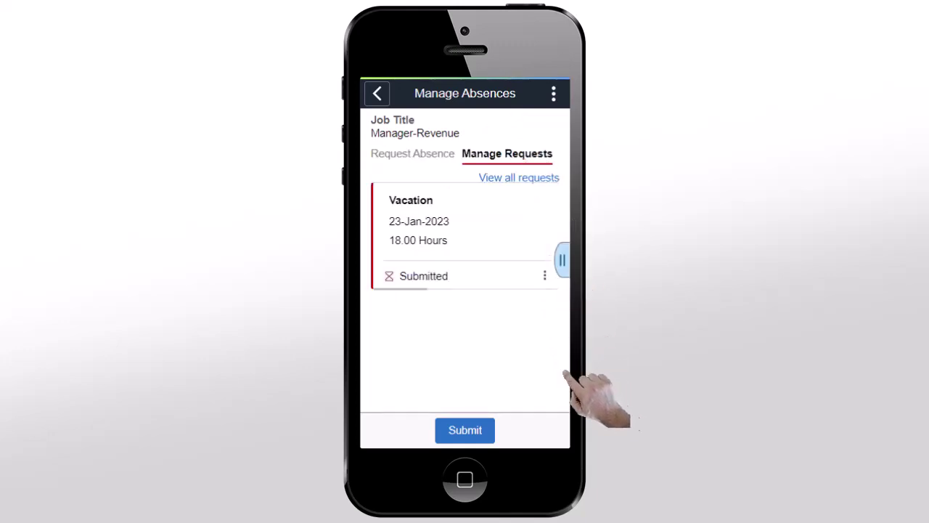
{"action": "mouse_move", "coordinate": [500, 352]}
{"action": "left_mouse_down"}
{"action": "mouse_move", "coordinate": [385, 357]}
{"action": "mouse_move", "coordinate": [505, 355]}
{"action": "left_mouse_up"}
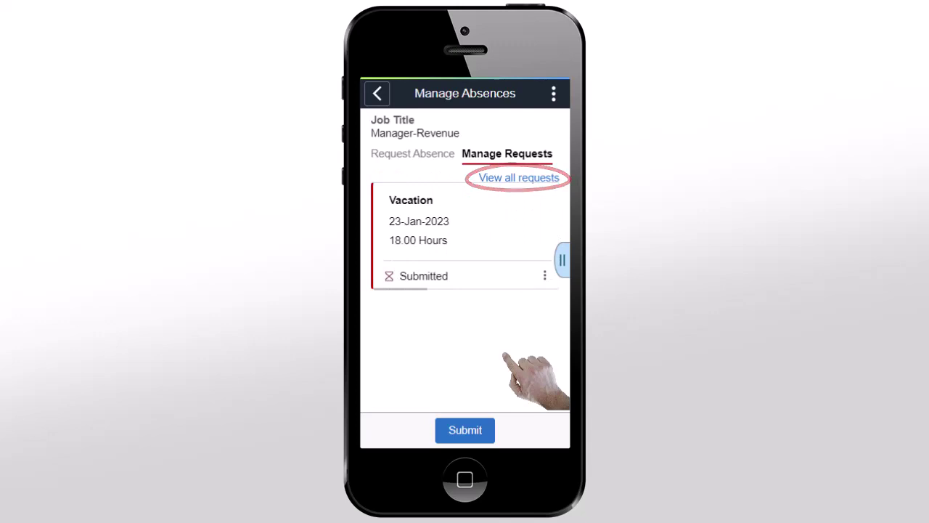
{"action": "left_click", "coordinate": [506, 180]}
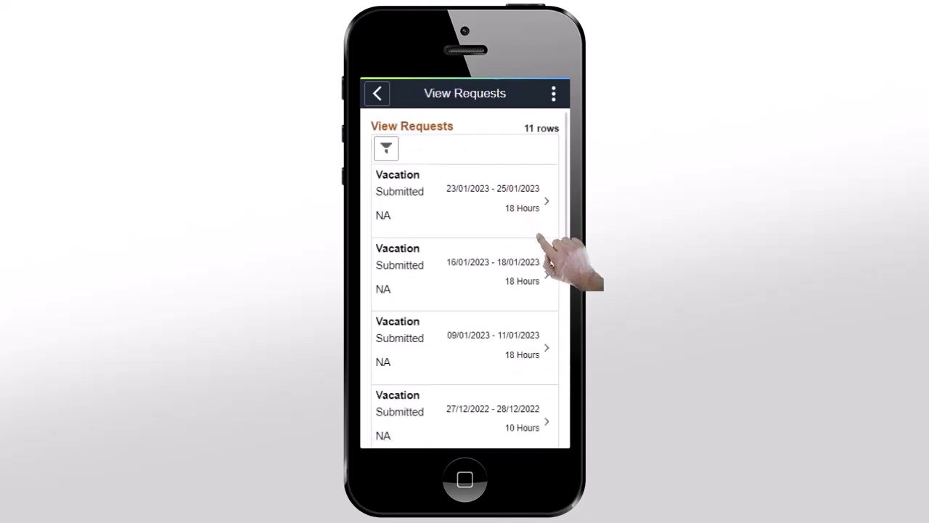
{"action": "left_click", "coordinate": [377, 93]}
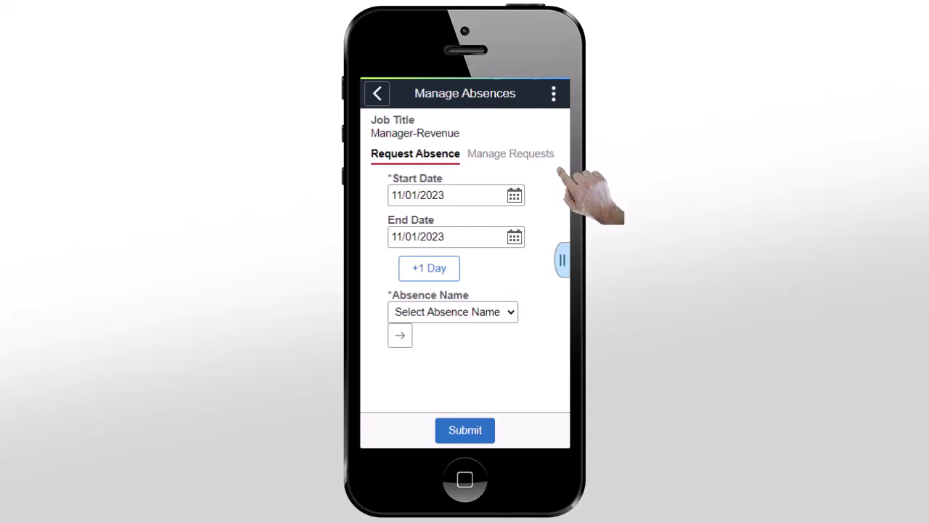
{"action": "left_click", "coordinate": [562, 255]}
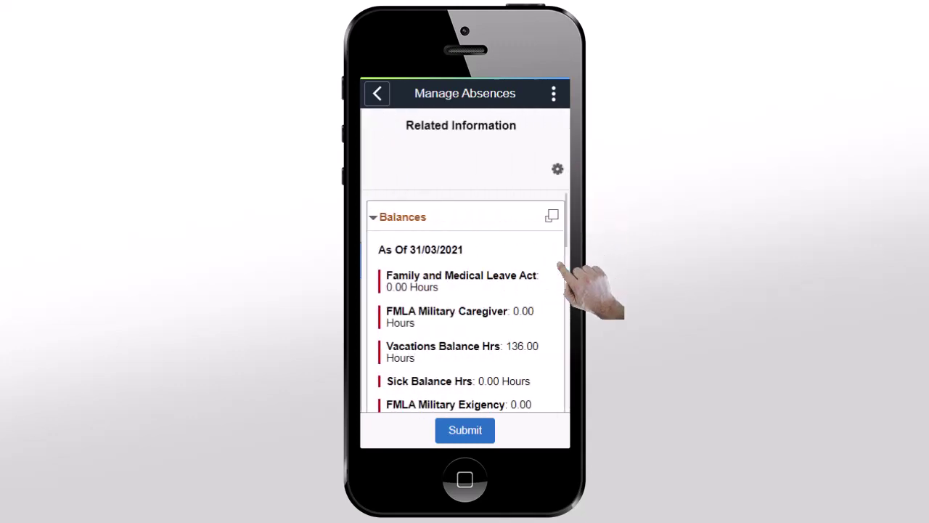